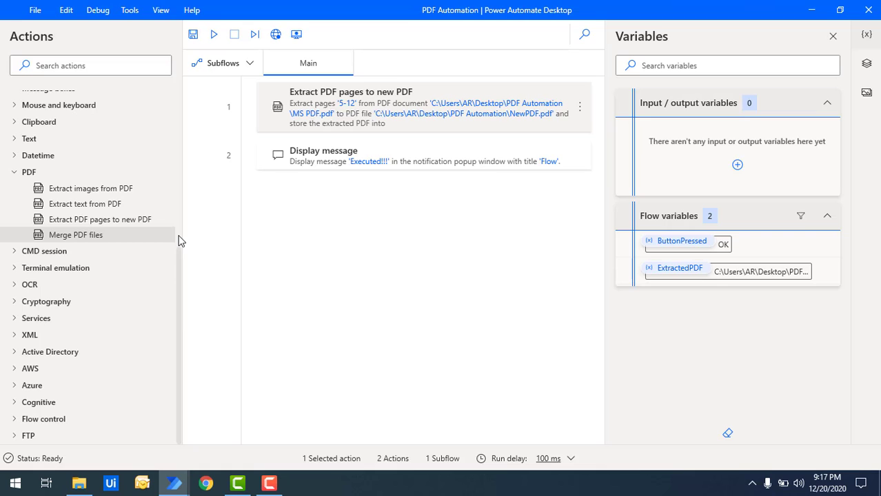
Step: Switch from Power Automate Desktop to the PDF Automation folder in File Explorer
{"action": "key", "text": "alt+Tab"}
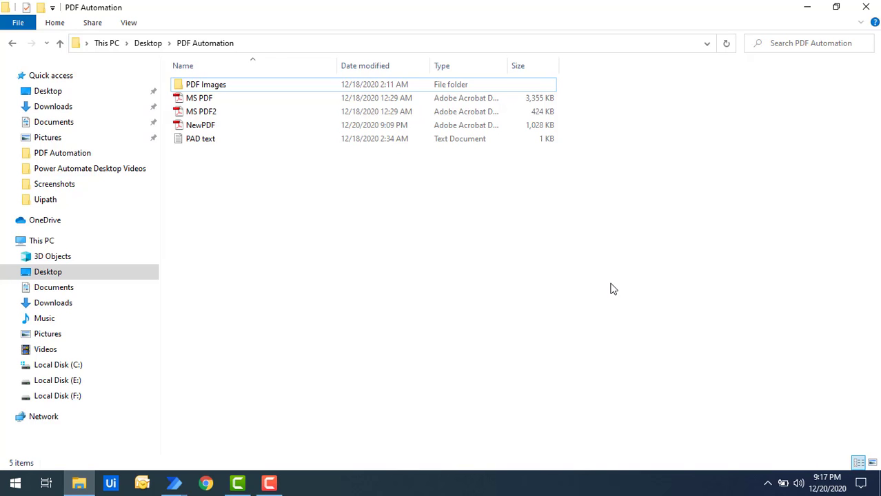
Step: Select MS PDF, MS PDF2 and NewPDF together and open all three in Adobe Reader
{"action": "left_click", "coordinate": [205, 98]}
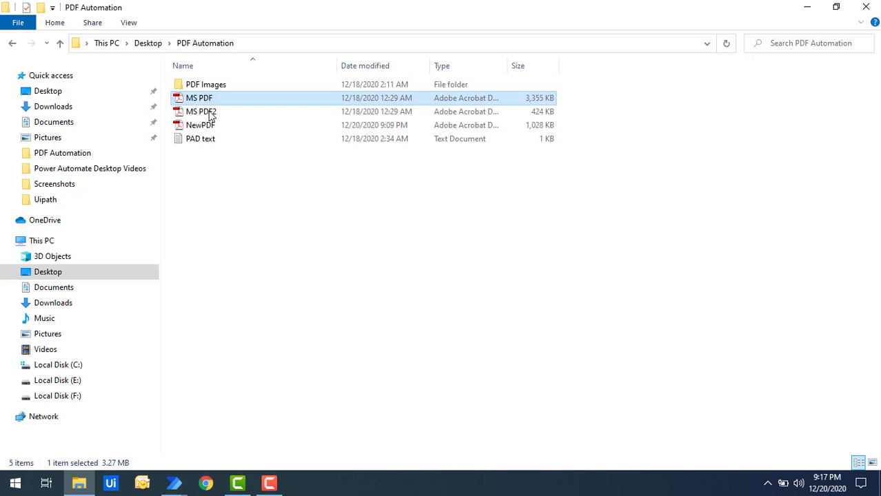
{"action": "left_click", "coordinate": [209, 116]}
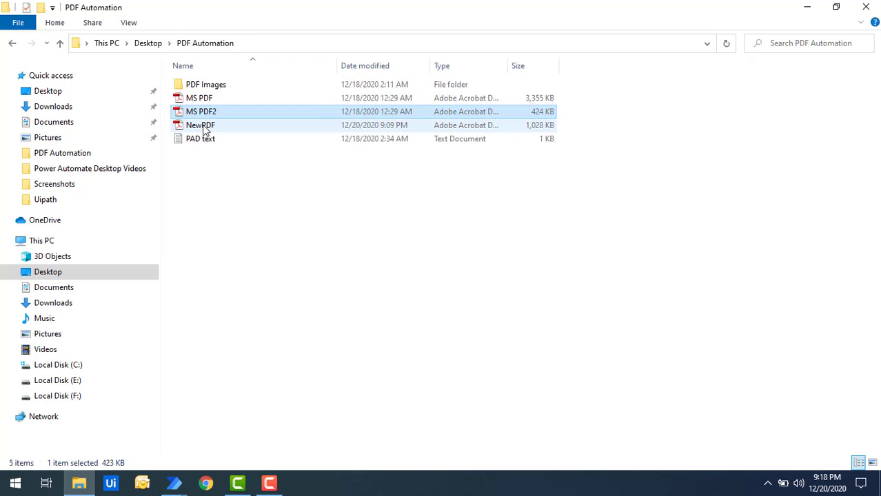
{"action": "left_click", "coordinate": [205, 127]}
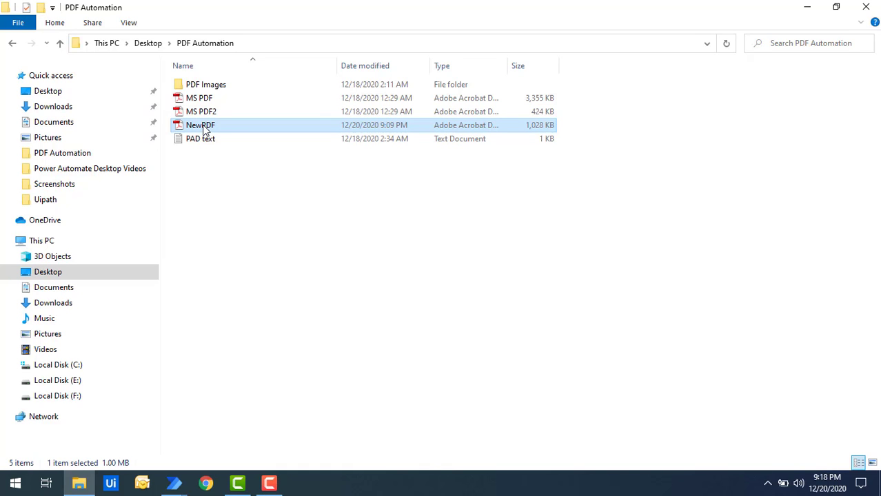
{"action": "left_click", "coordinate": [204, 98], "text": "ctrl"}
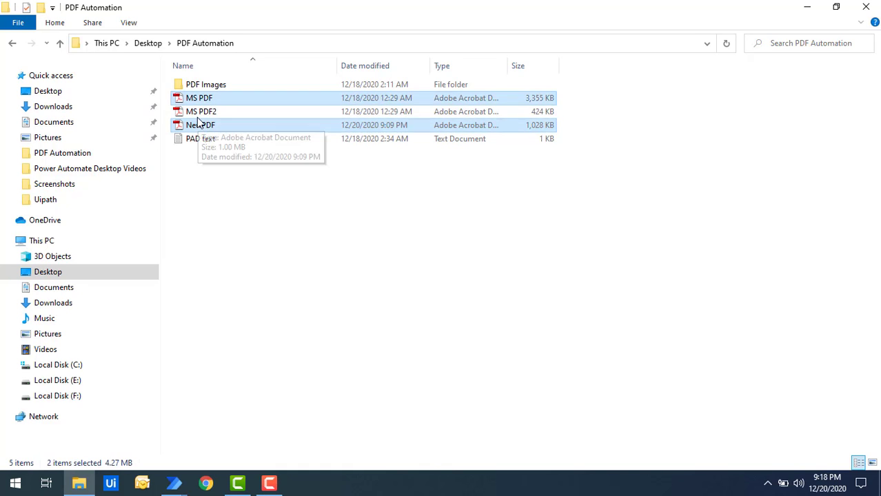
{"action": "left_click", "coordinate": [206, 111], "text": "ctrl"}
{"action": "key", "text": "Return"}
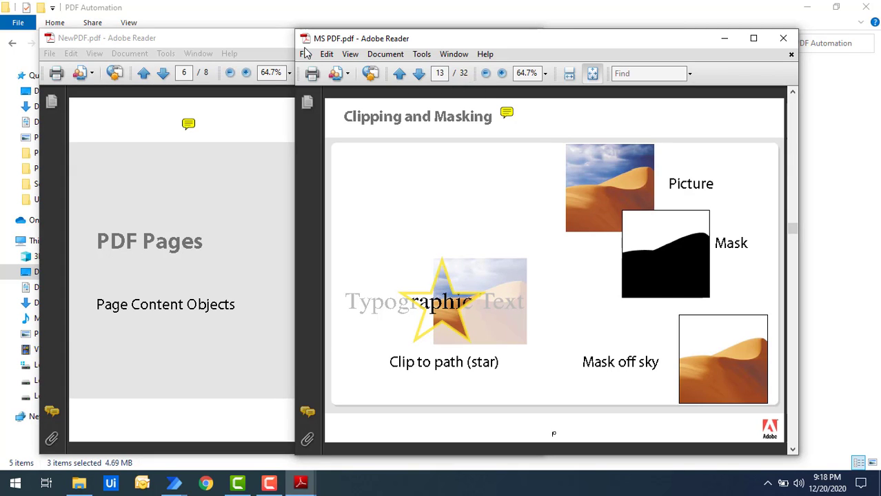
Step: Bring the NewPDF and MS PDF2 Reader windows forward to look through them
{"action": "left_click", "coordinate": [222, 44]}
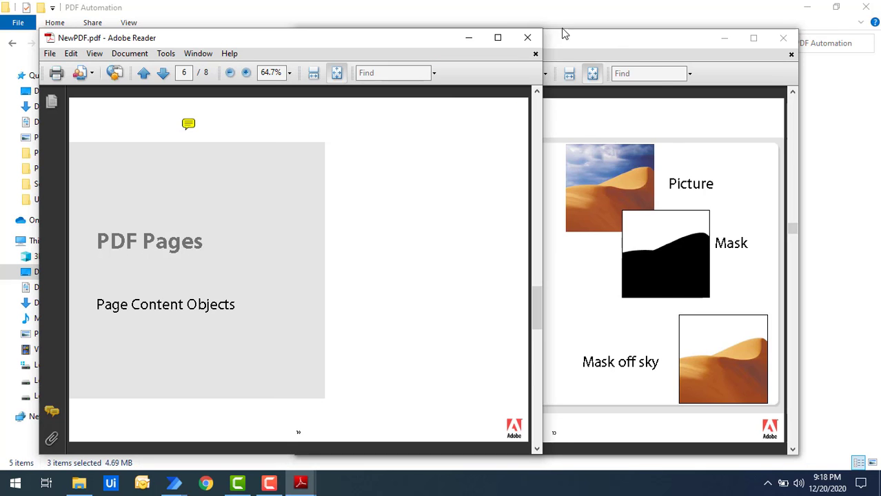
{"action": "left_click", "coordinate": [720, 43]}
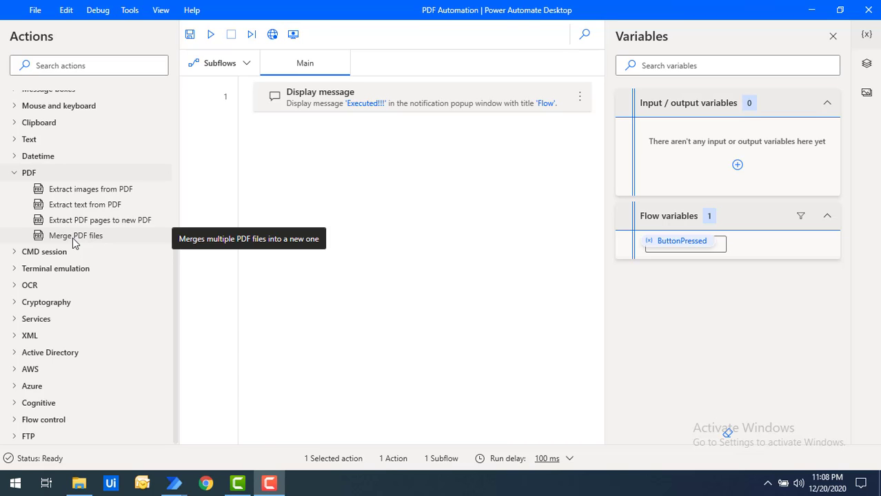
Step: Drag Merge PDF files from the PDF actions group into the Main flow
{"action": "left_click_drag", "start_coordinate": [72, 237], "coordinate": [306, 111]}
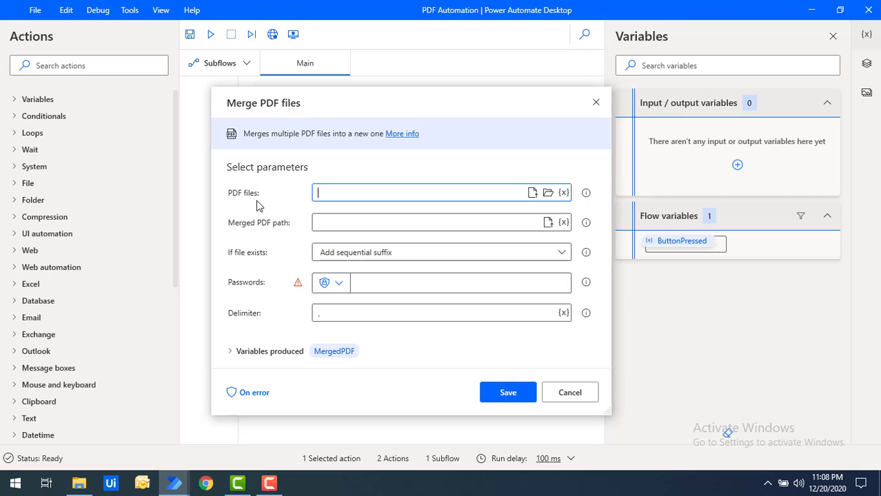
Step: Set PDF files to MS PDF, MS PDF2 and NewPDF from Desktop > PDF Automation
{"action": "left_click", "coordinate": [531, 196]}
{"action": "scroll", "coordinate": [265, 187], "scroll_direction": "up", "scroll_amount": 2}
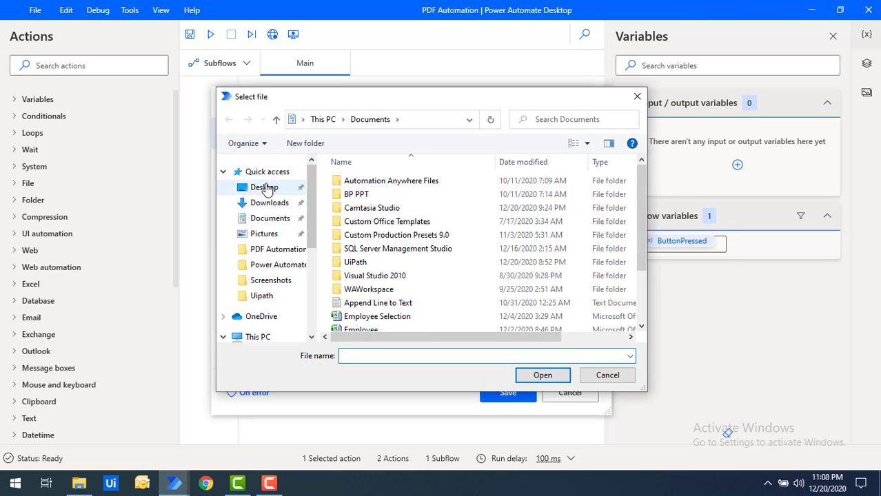
{"action": "left_click", "coordinate": [264, 187]}
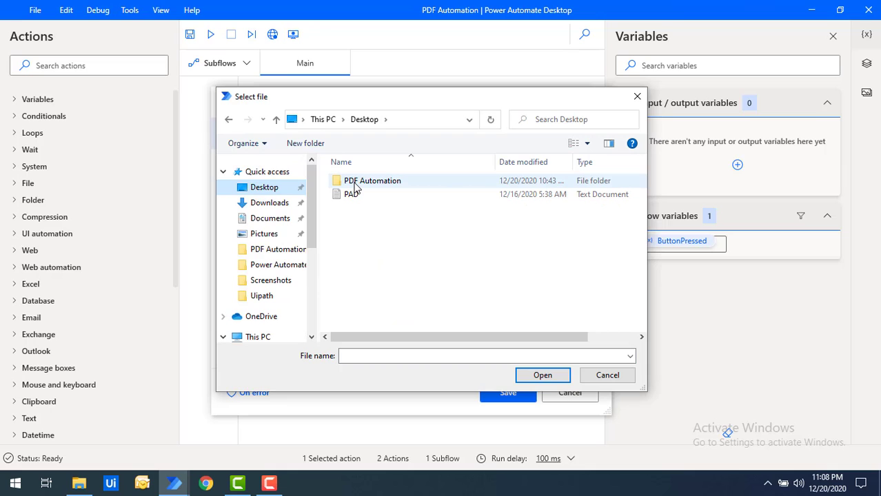
{"action": "double_click", "coordinate": [354, 182]}
{"action": "left_click", "coordinate": [361, 234]}
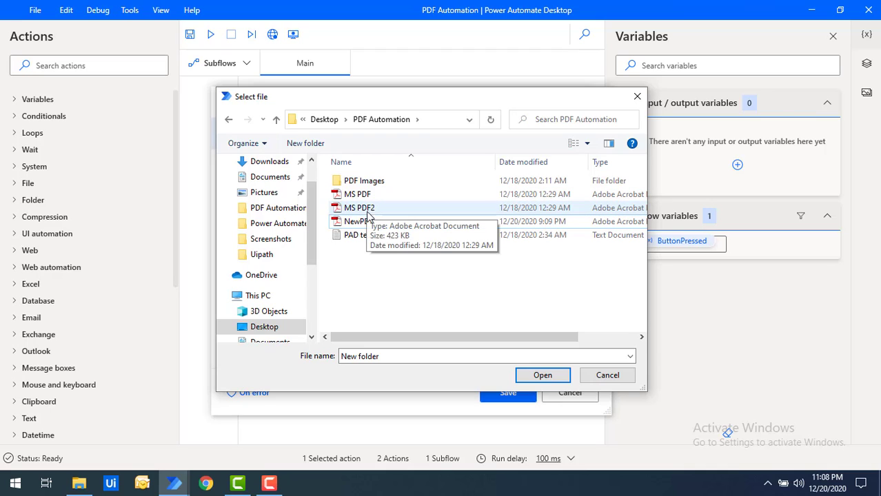
{"action": "left_click", "coordinate": [360, 222]}
{"action": "left_click", "coordinate": [359, 207], "text": "ctrl"}
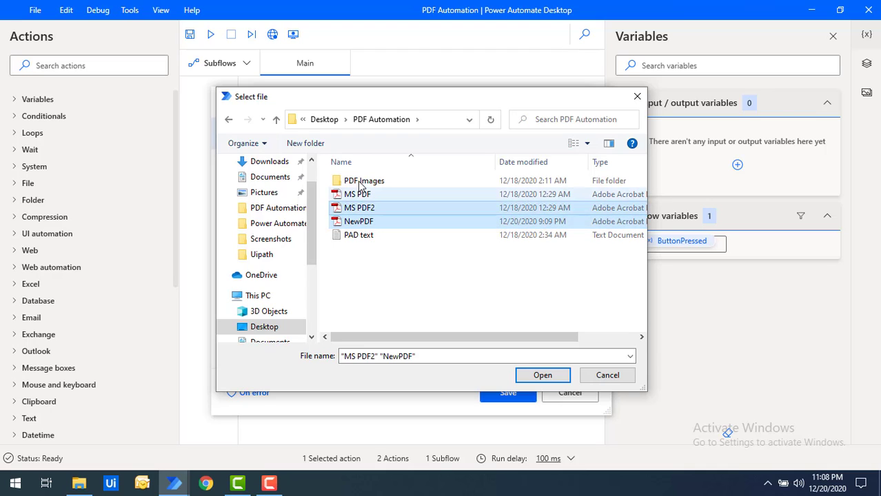
{"action": "left_click", "coordinate": [358, 194], "text": "ctrl"}
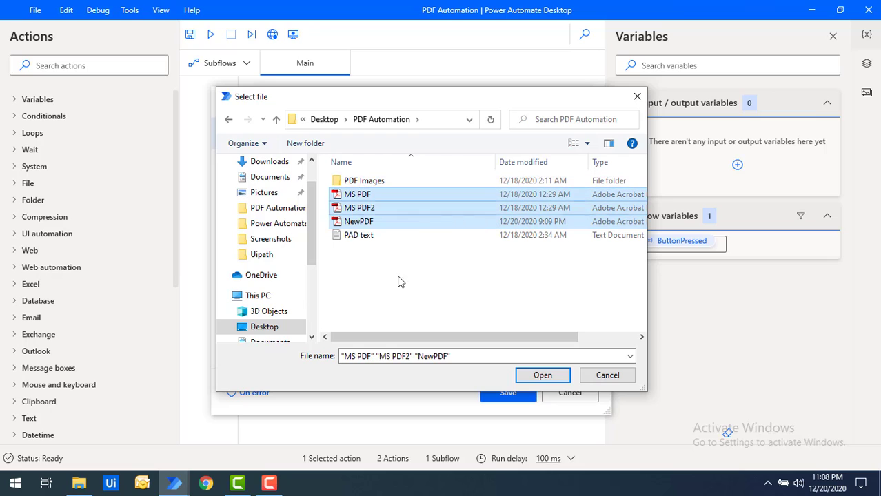
{"action": "left_click", "coordinate": [543, 376]}
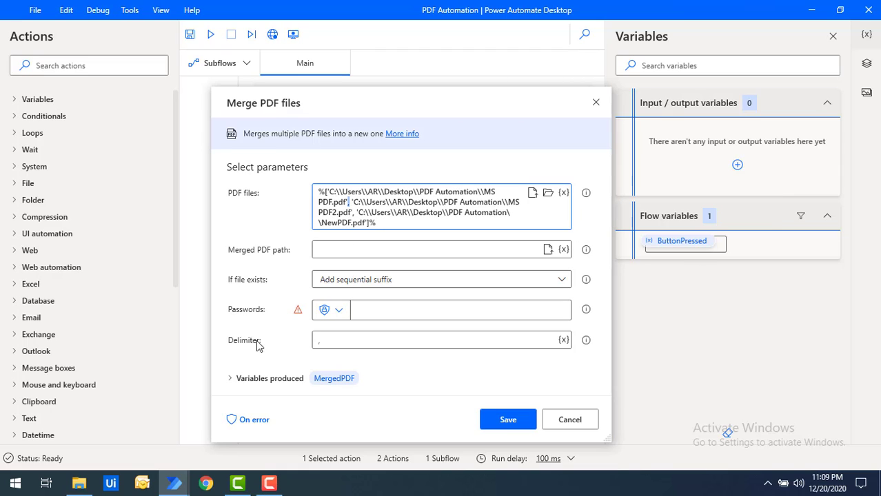
{"action": "left_click", "coordinate": [330, 340]}
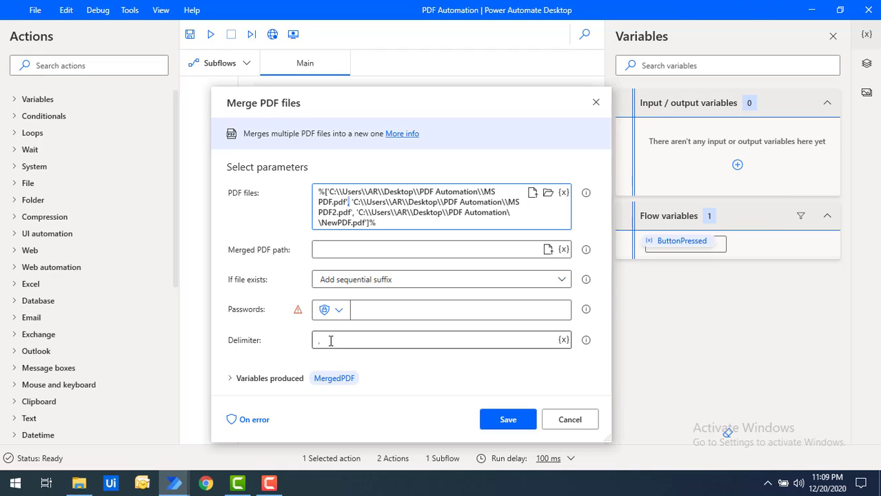
{"action": "key", "text": "BackSpace"}
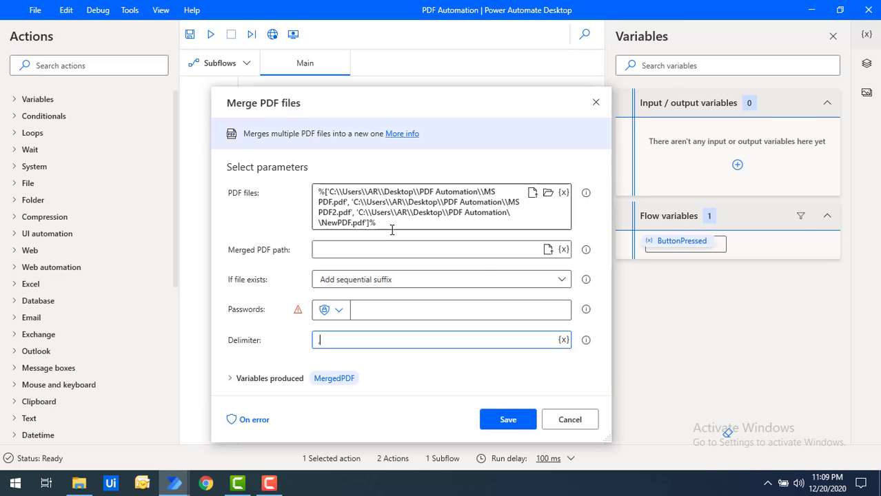
Step: Set Merged PDF path to MergedPDFFile.pdf in the Desktop's PDF Automation folder
{"action": "left_click", "coordinate": [547, 249]}
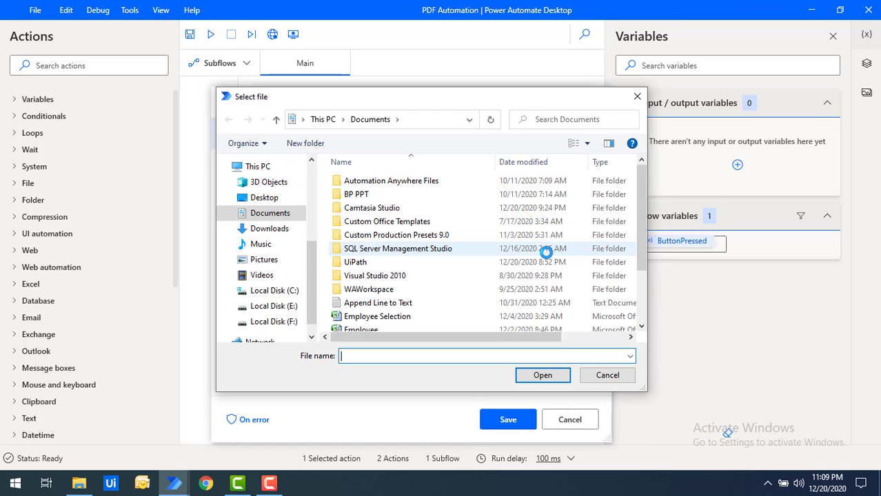
{"action": "left_click", "coordinate": [263, 198]}
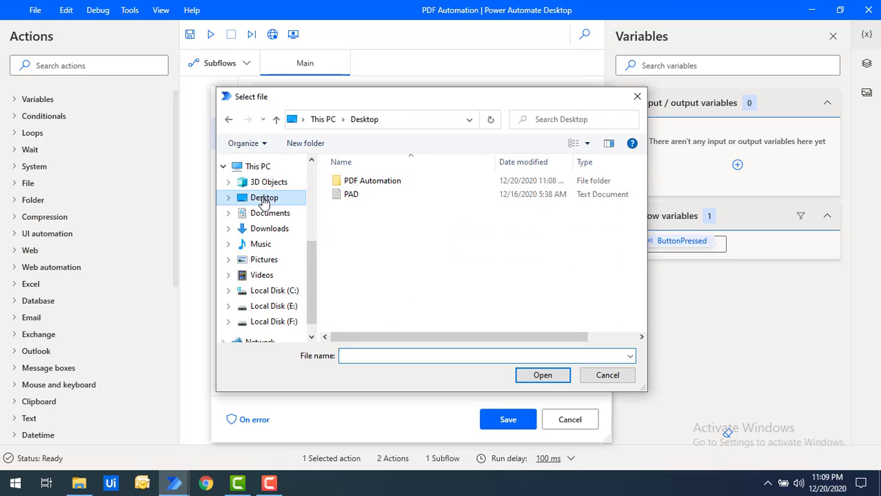
{"action": "double_click", "coordinate": [392, 182]}
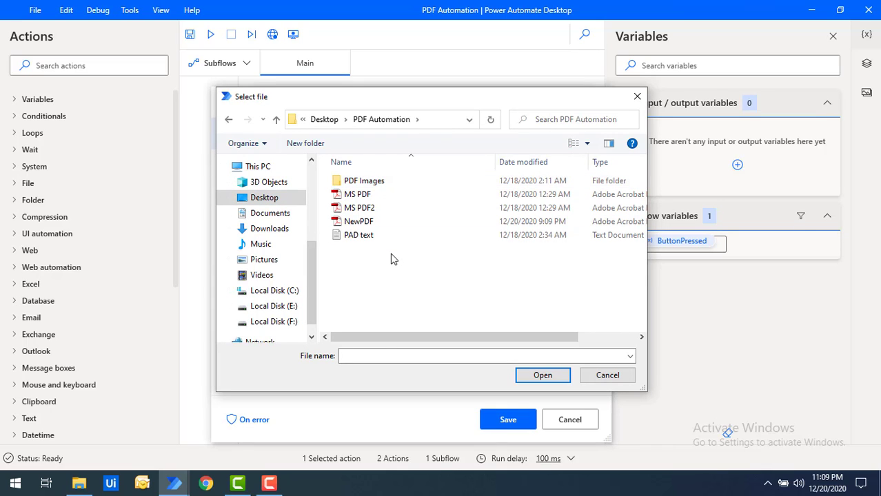
{"action": "left_click", "coordinate": [387, 356]}
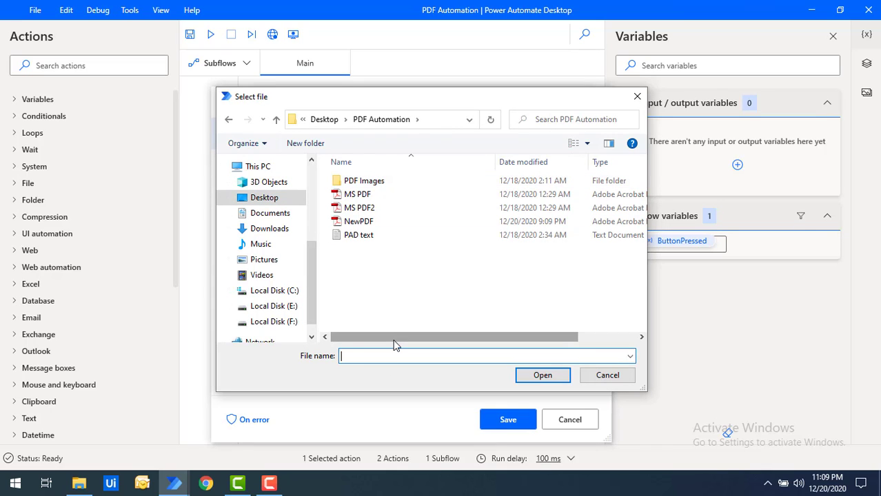
{"action": "type", "text": "M<"}
{"action": "key", "text": "BackSpace"}
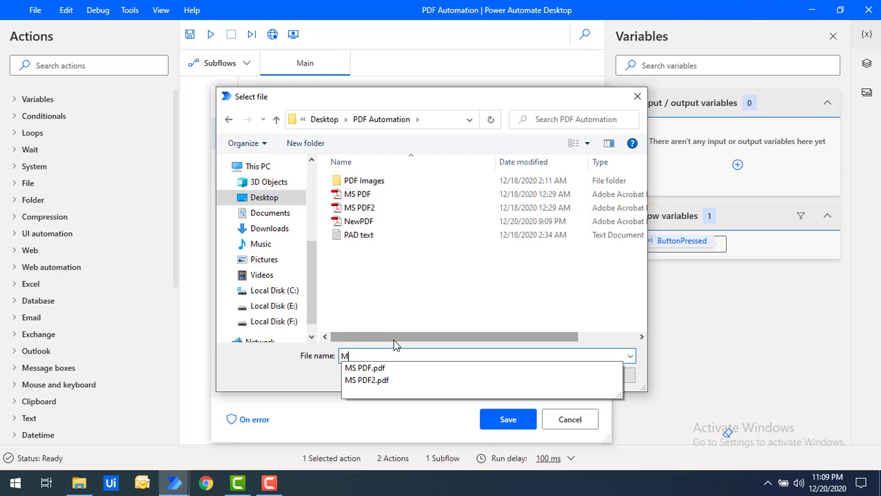
{"action": "type", "text": "ergedP"}
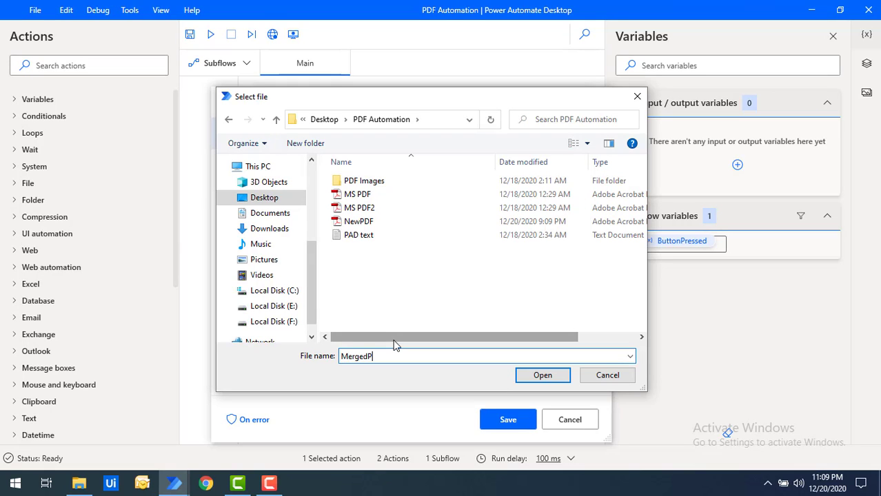
{"action": "type", "text": "DFFile.pdf"}
{"action": "left_click", "coordinate": [542, 376]}
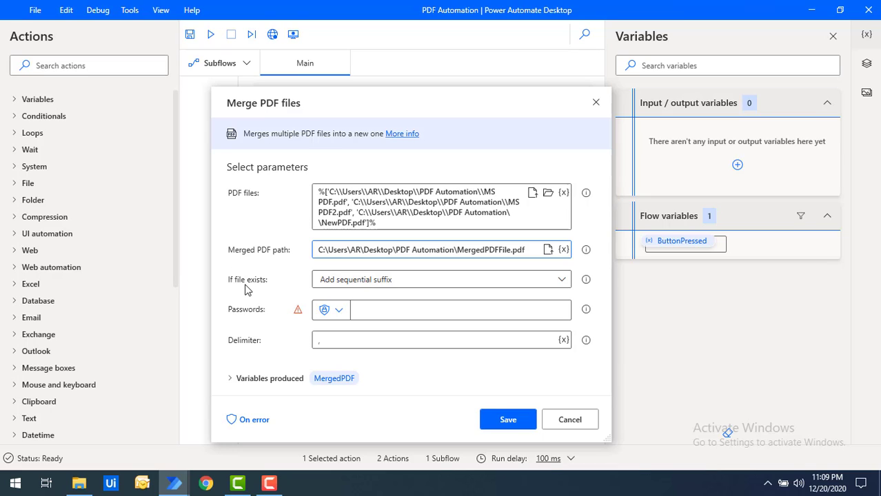
Step: Change If file exists from Add sequential suffix to Overwrite
{"action": "left_click", "coordinate": [367, 283]}
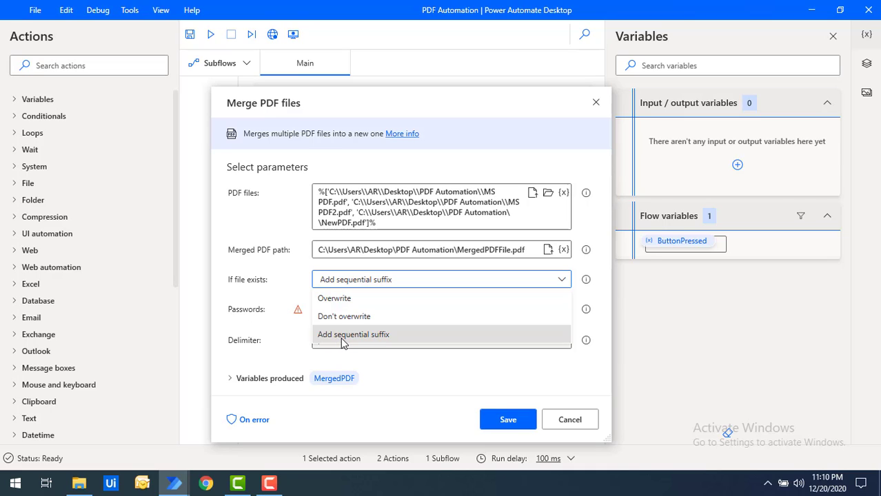
{"action": "left_click", "coordinate": [335, 298]}
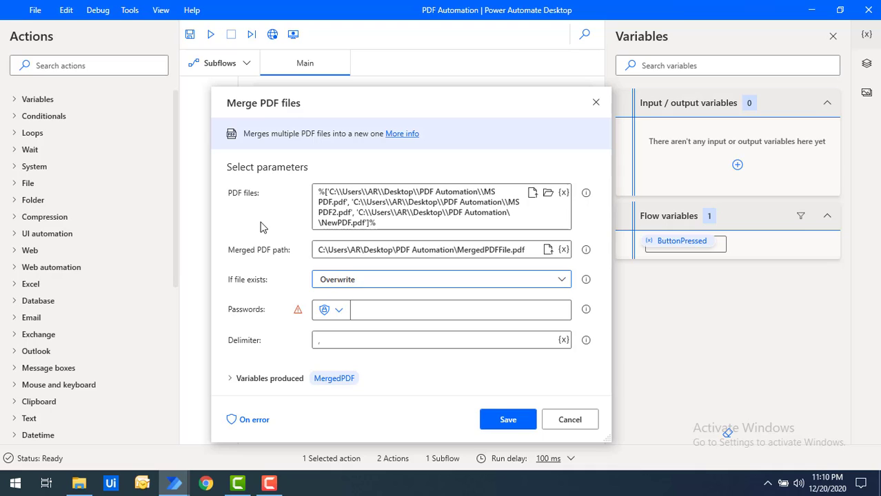
{"action": "left_click", "coordinate": [340, 312]}
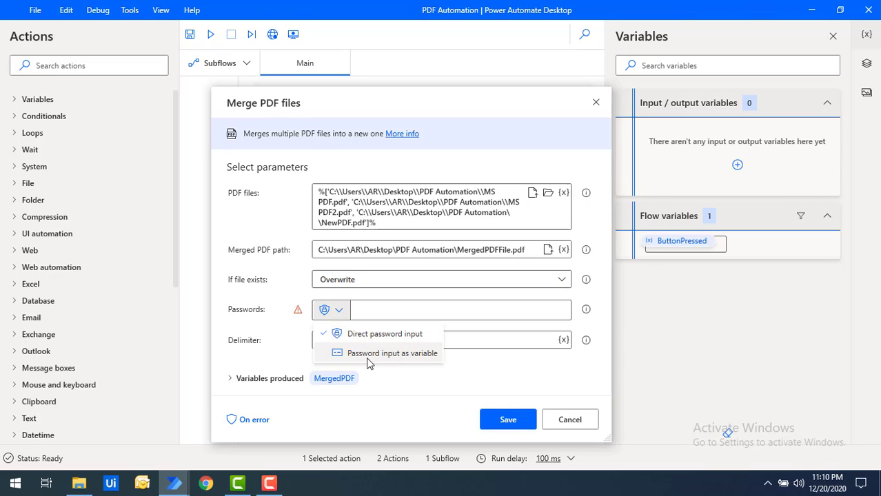
{"action": "left_click", "coordinate": [387, 359]}
{"action": "left_click", "coordinate": [398, 357]}
{"action": "left_click", "coordinate": [339, 312]}
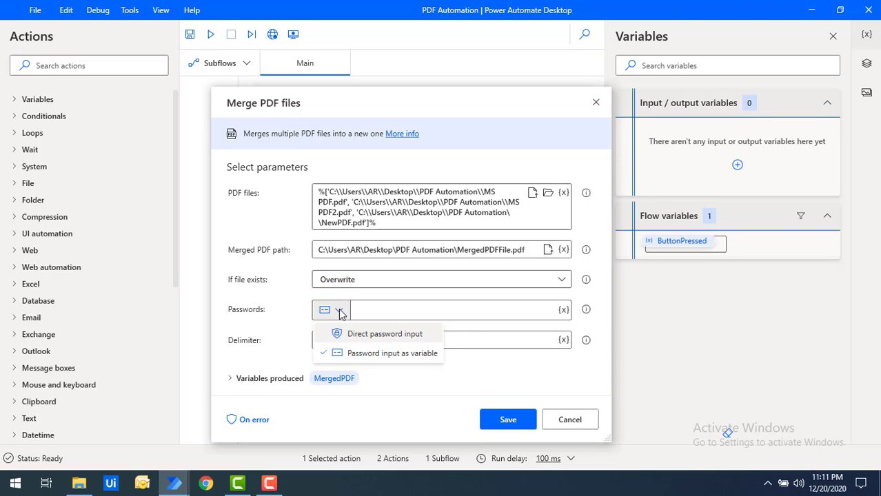
{"action": "left_click", "coordinate": [351, 336]}
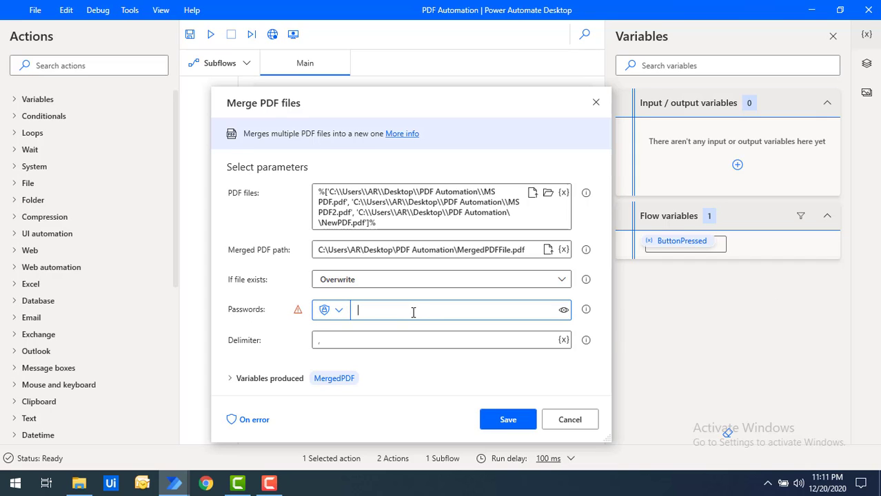
{"action": "mouse_move", "coordinate": [399, 313]}
{"action": "mouse_move", "coordinate": [320, 201]}
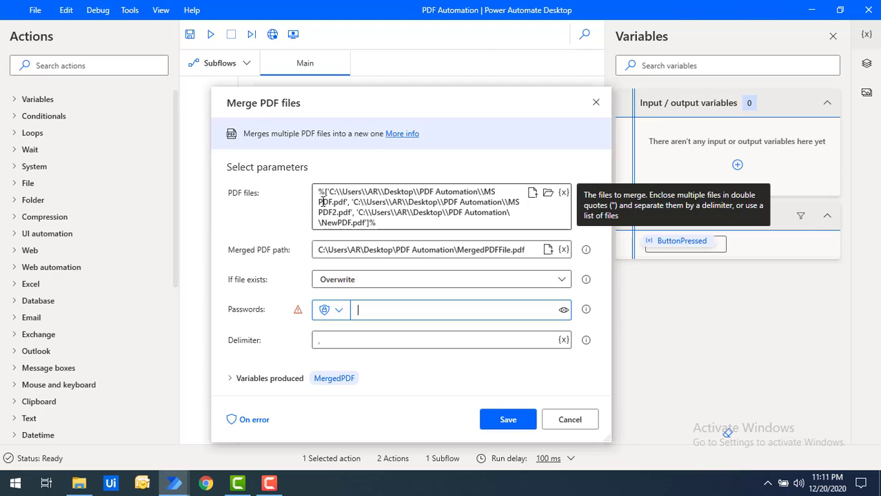
{"action": "left_click", "coordinate": [331, 385]}
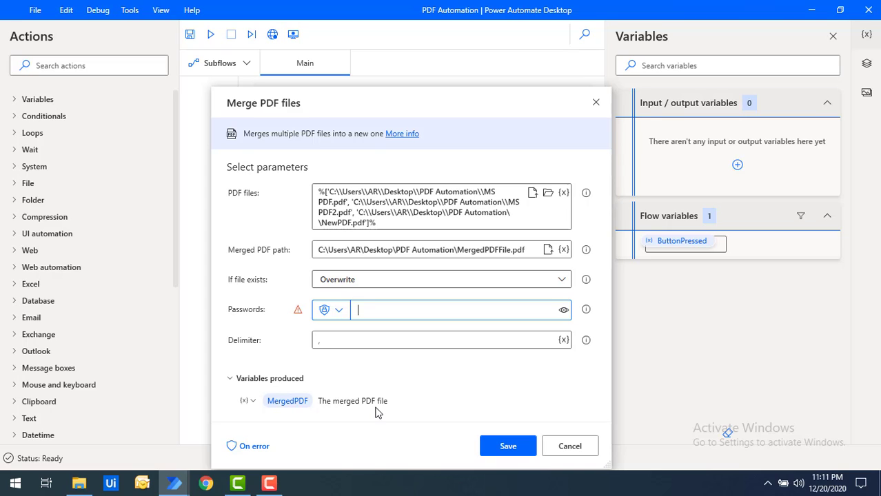
Step: Save the Merge PDF files action as step 1 of the flow
{"action": "left_click", "coordinate": [508, 419]}
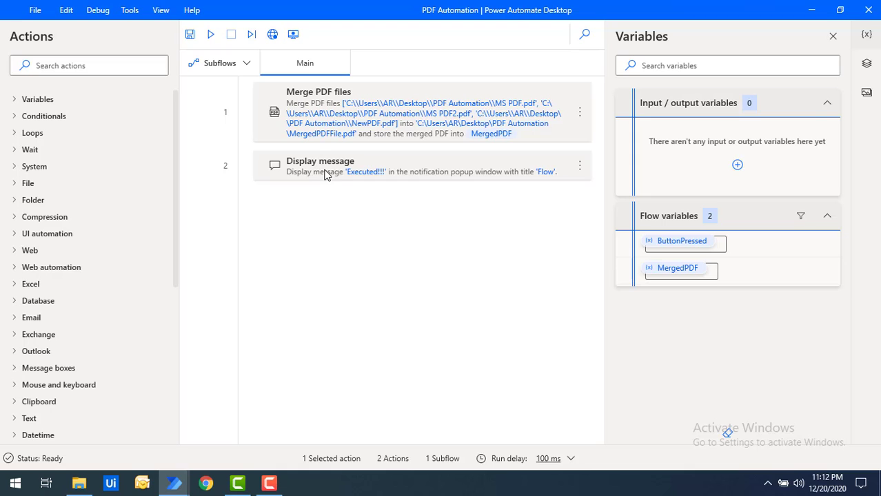
Step: Run the flow and dismiss the Executed!!! message once it finishes
{"action": "left_click", "coordinate": [212, 40]}
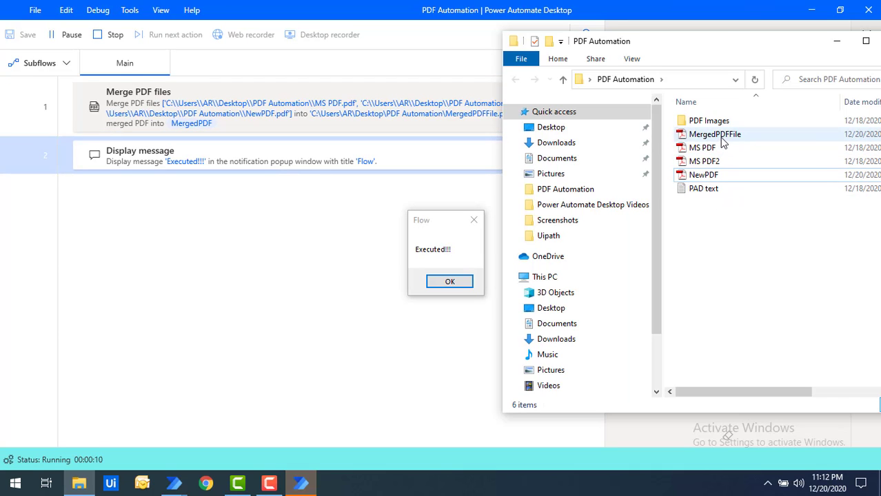
{"action": "mouse_move", "coordinate": [723, 142]}
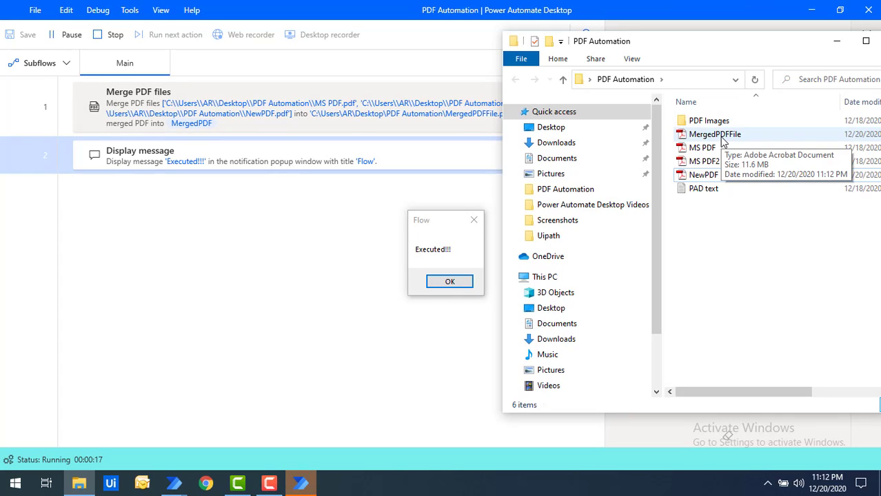
{"action": "left_click", "coordinate": [448, 283]}
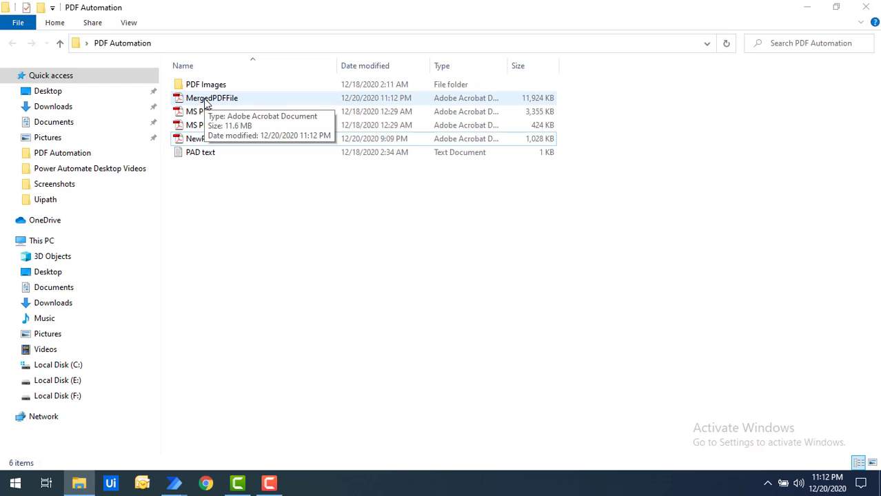
Step: Open MergedPDFFile and NewPDF side by side, page through them, then close NewPDF
{"action": "left_click", "coordinate": [205, 103]}
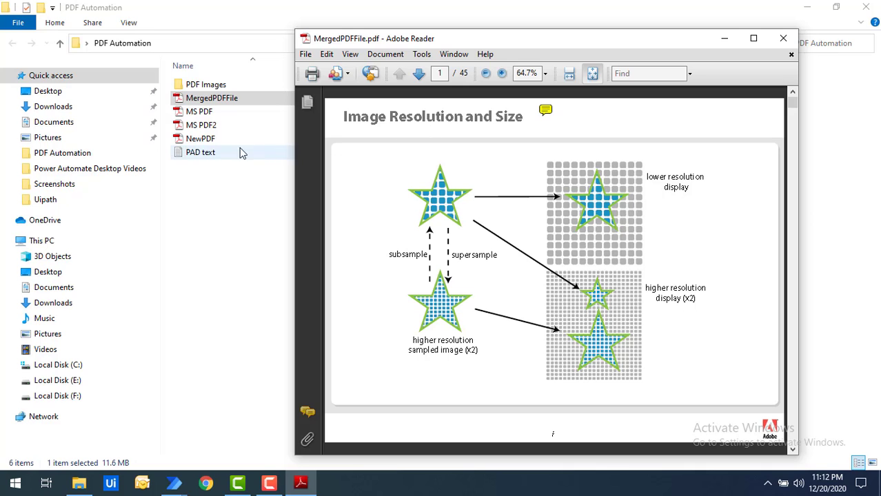
{"action": "left_click", "coordinate": [192, 144]}
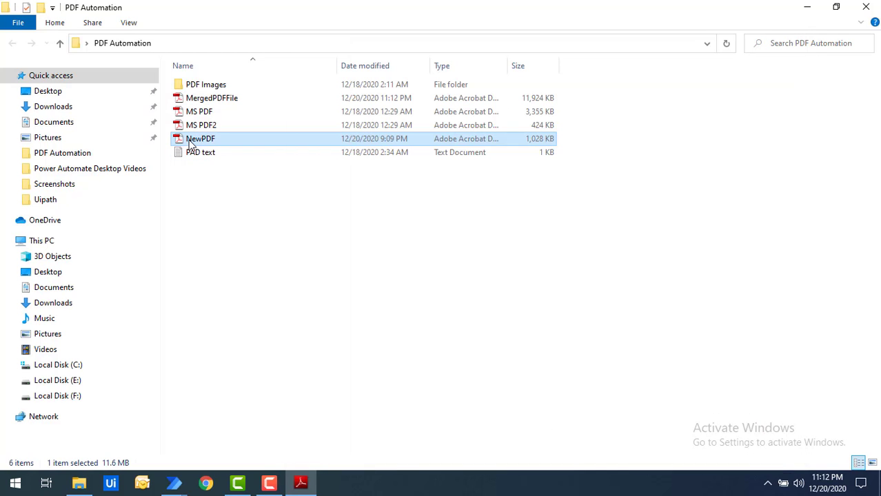
{"action": "double_click", "coordinate": [192, 144]}
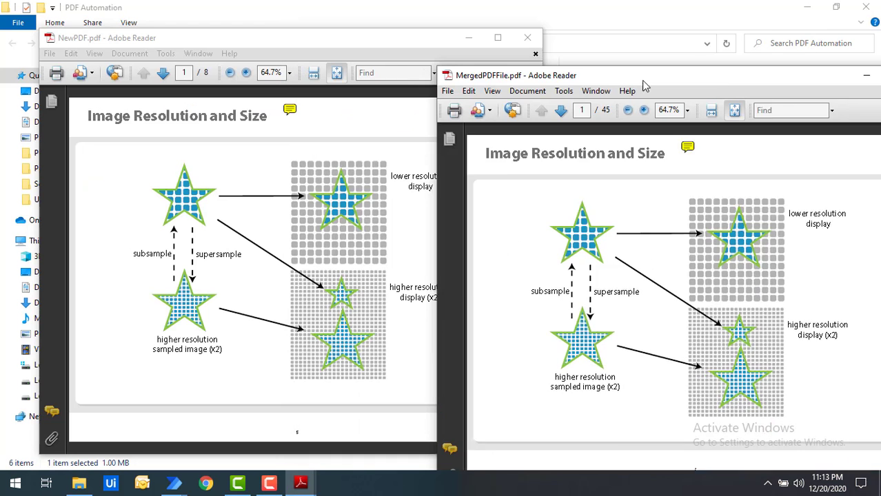
{"action": "left_click_drag", "start_coordinate": [621, 98], "coordinate": [660, 54]}
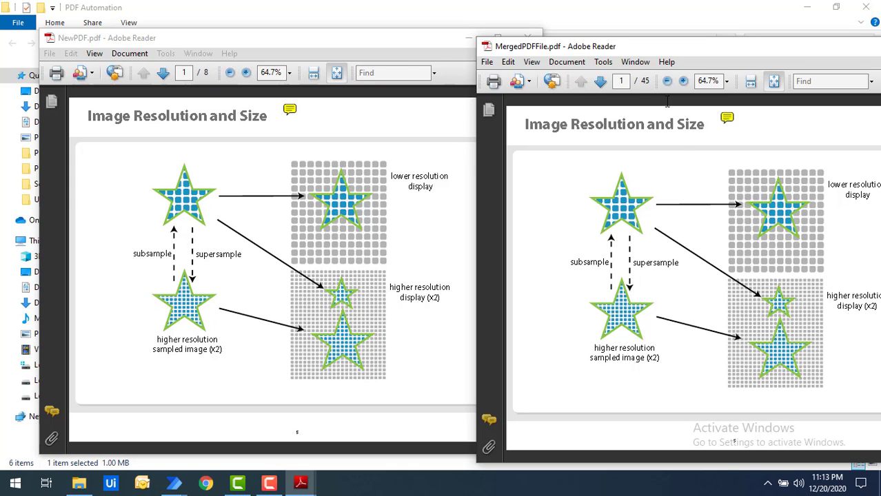
{"action": "left_click", "coordinate": [601, 82]}
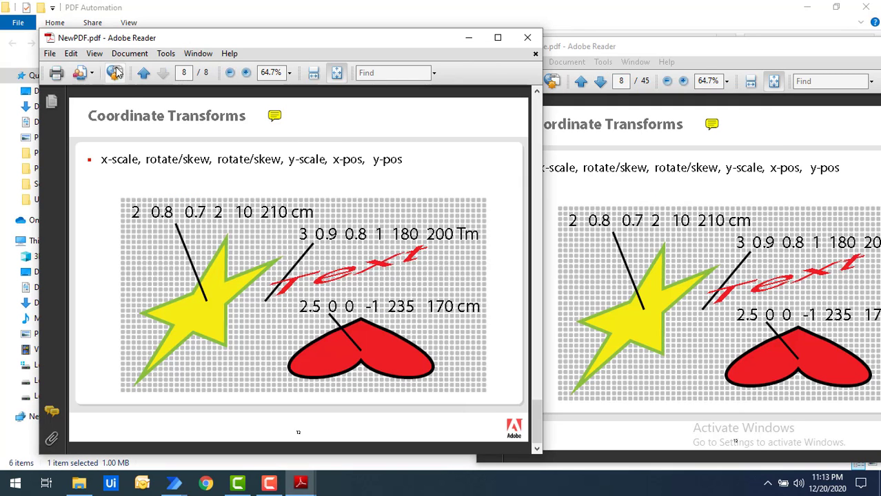
{"action": "left_click", "coordinate": [528, 38]}
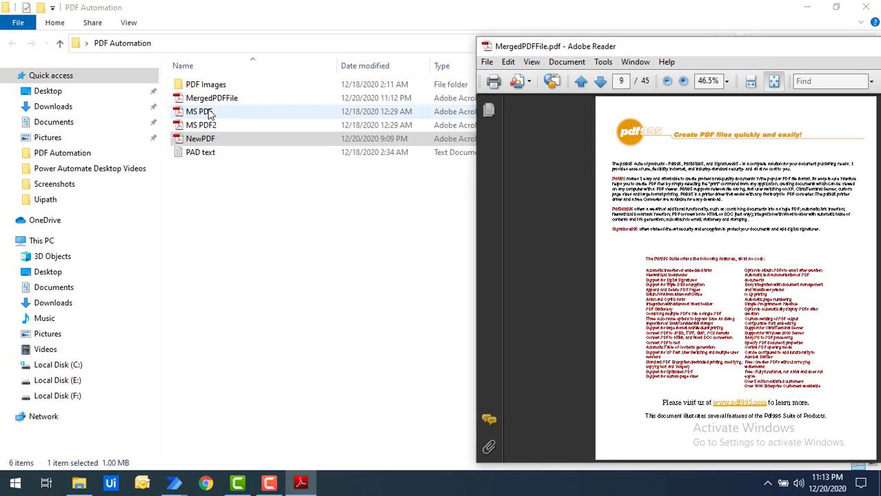
Step: Match MS PDF2's five pages against the merged file's following pages, then close MS PDF2 and open MS PDF.pdf
{"action": "double_click", "coordinate": [211, 131]}
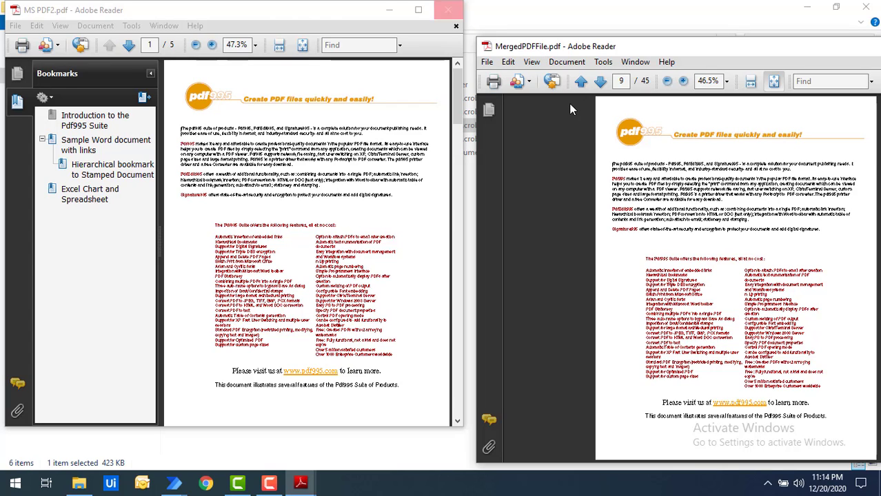
{"action": "left_click", "coordinate": [599, 81]}
{"action": "left_click", "coordinate": [599, 81]}
{"action": "left_click", "coordinate": [599, 82]}
{"action": "left_click", "coordinate": [599, 82]}
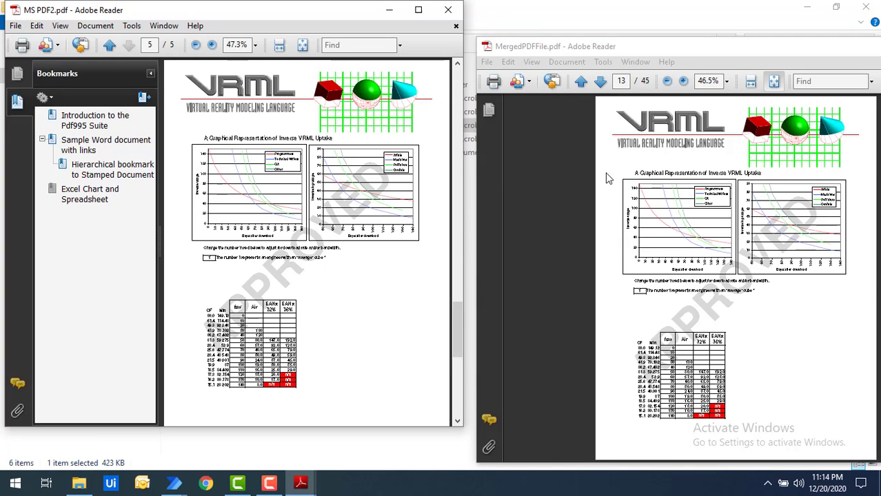
{"action": "left_click", "coordinate": [453, 17]}
{"action": "left_click", "coordinate": [193, 113]}
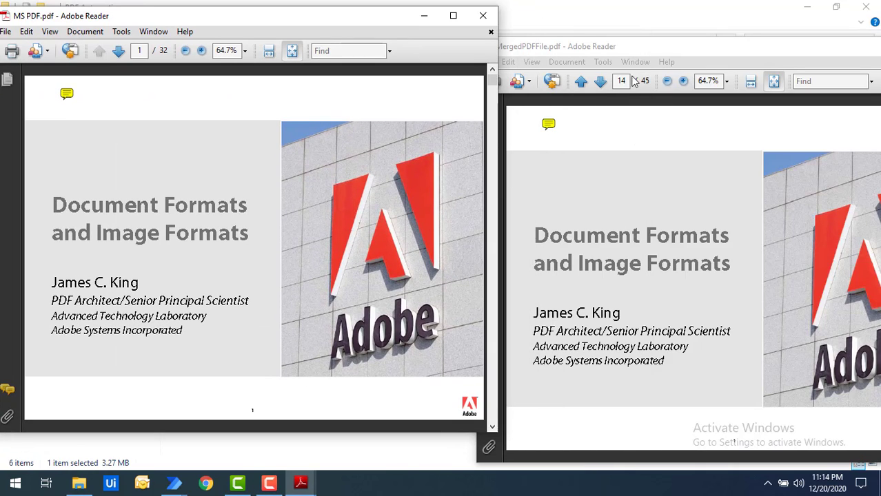
Step: Confirm MergedPDFFile.pdf continues with MS PDF.pdf's title slide and pages, then close Adobe Reader
{"action": "left_click", "coordinate": [138, 51]}
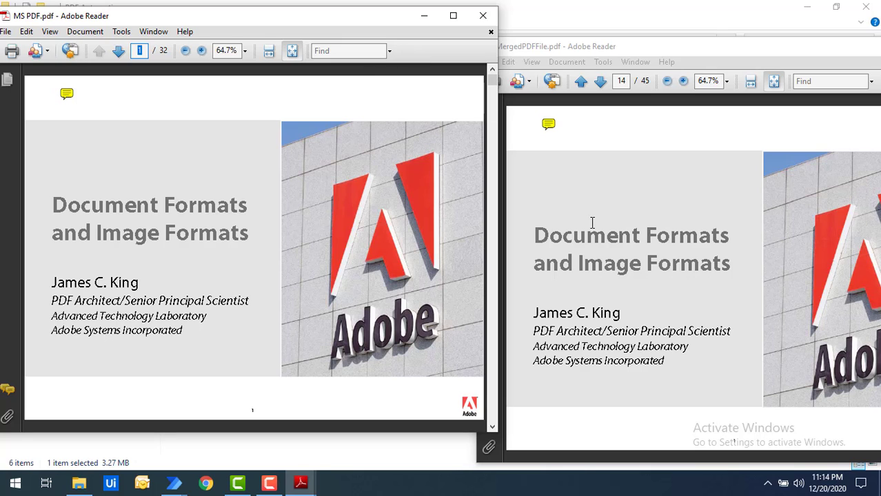
{"action": "scroll", "coordinate": [590, 222], "scroll_direction": "down", "scroll_amount": 4}
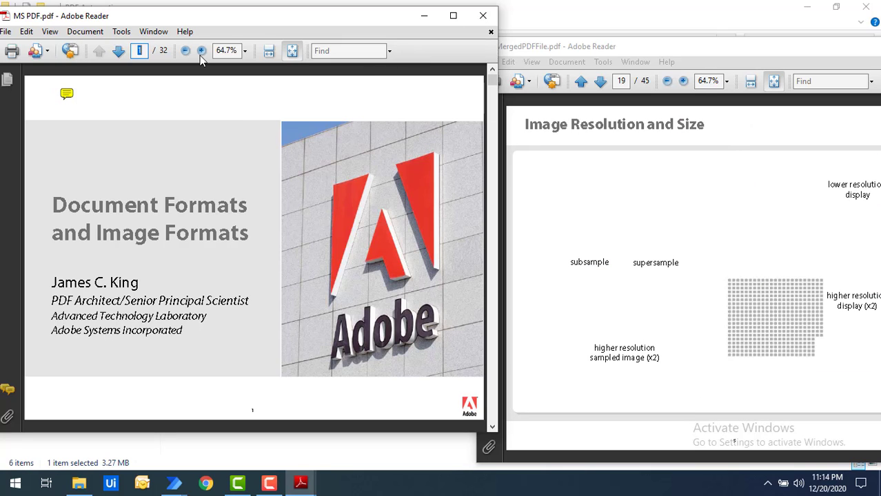
{"action": "left_click", "coordinate": [482, 15]}
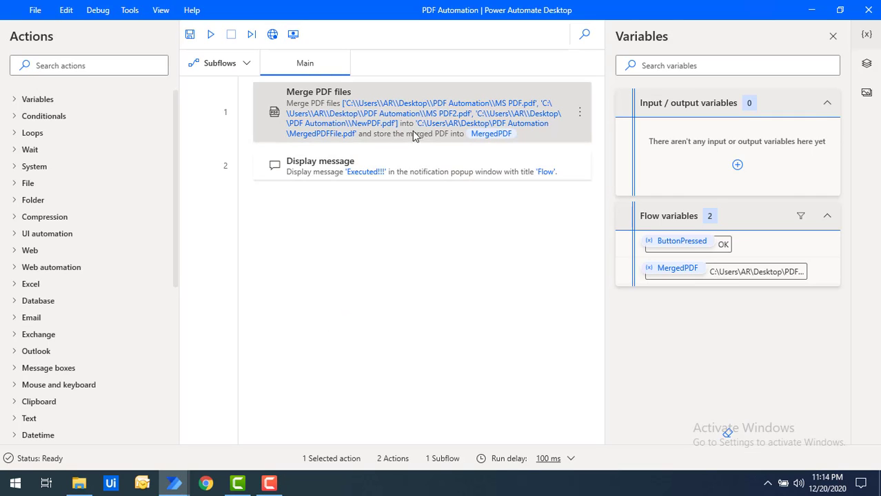
{"action": "double_click", "coordinate": [466, 133]}
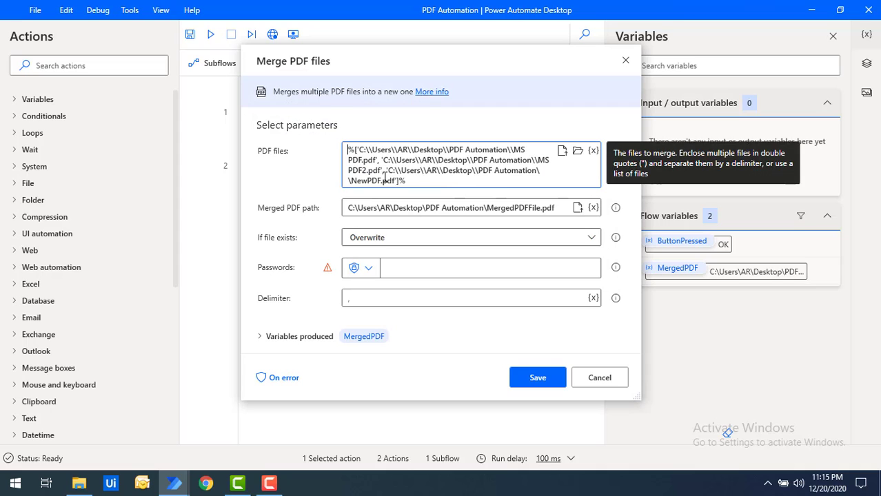
{"action": "left_click_drag", "start_coordinate": [351, 181], "coordinate": [348, 159]}
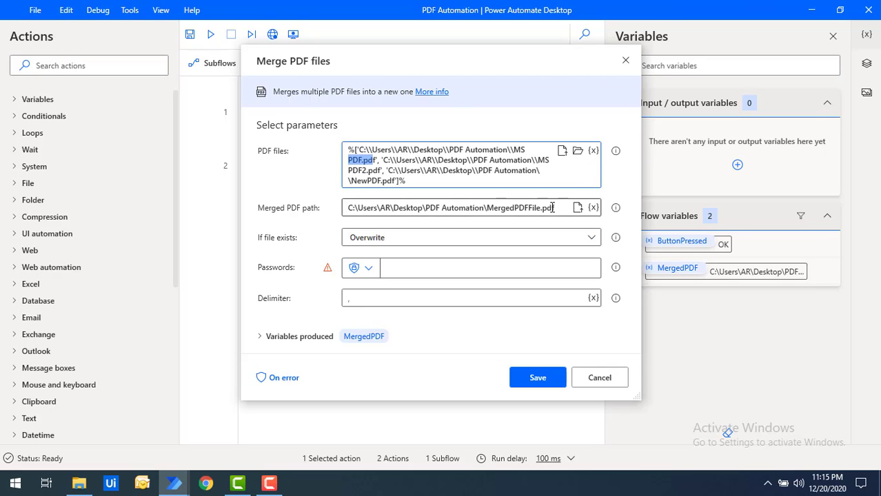
{"action": "left_click_drag", "start_coordinate": [505, 207], "coordinate": [540, 208]}
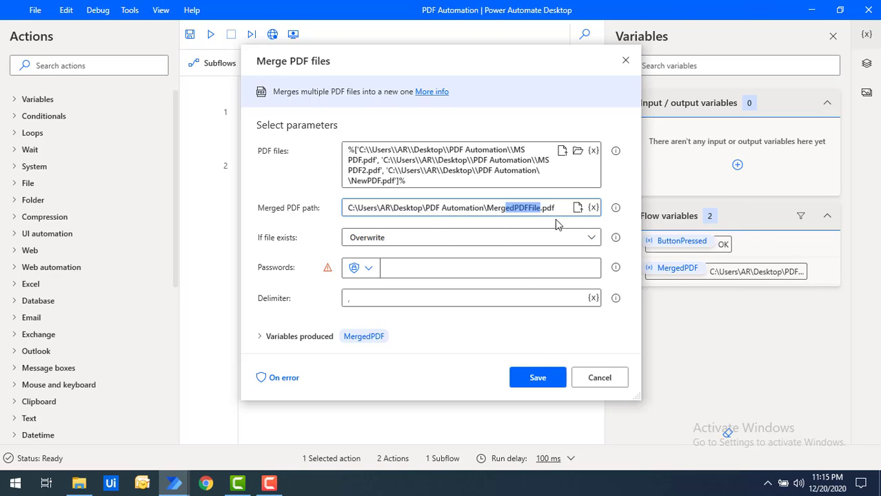
{"action": "left_click", "coordinate": [602, 379]}
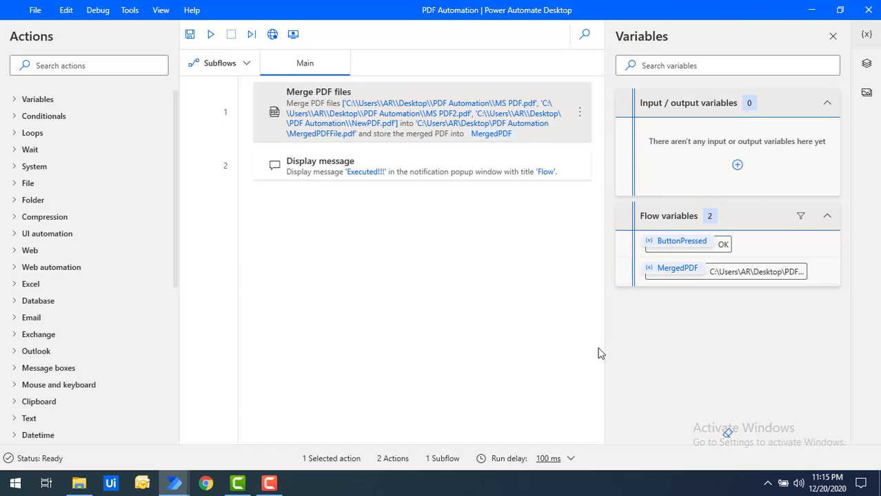